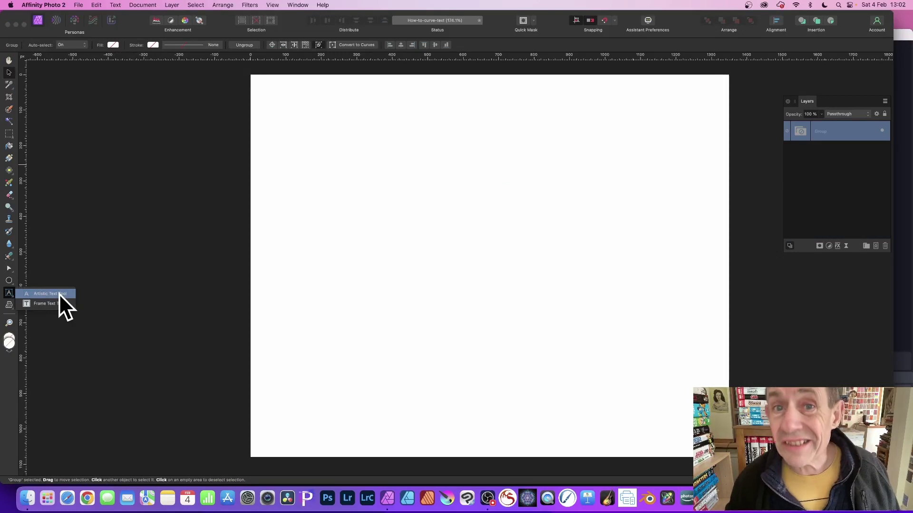
Step: Create the artistic text 'CURVED TEXT', select all of it, and cut it to the clipboard
left_click(60, 294)
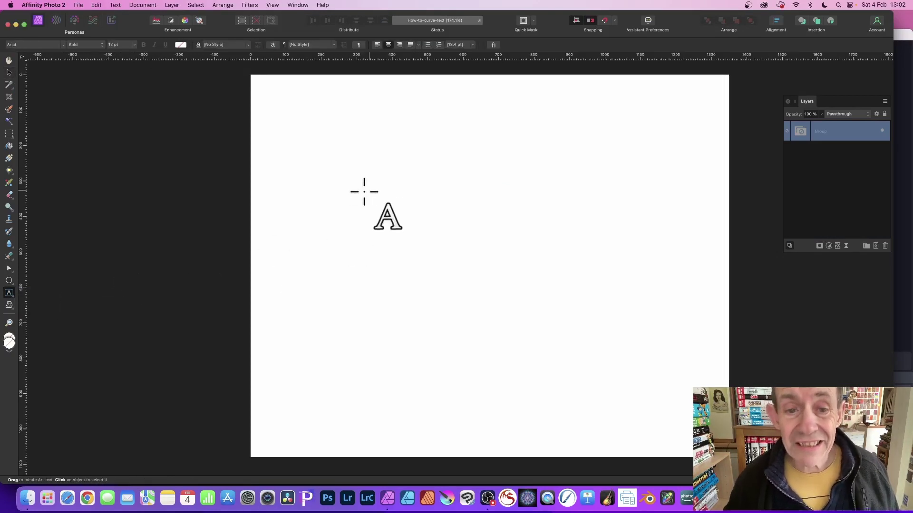
left_click(341, 199)
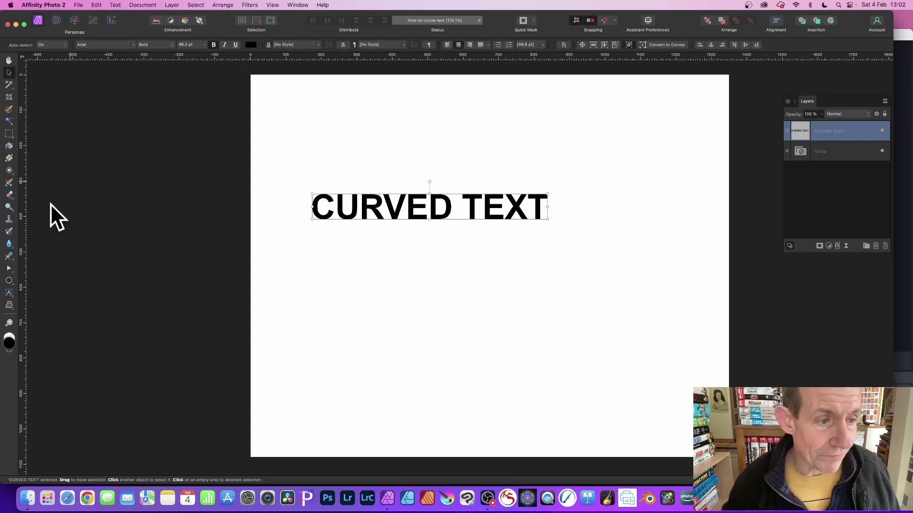
left_click(9, 292)
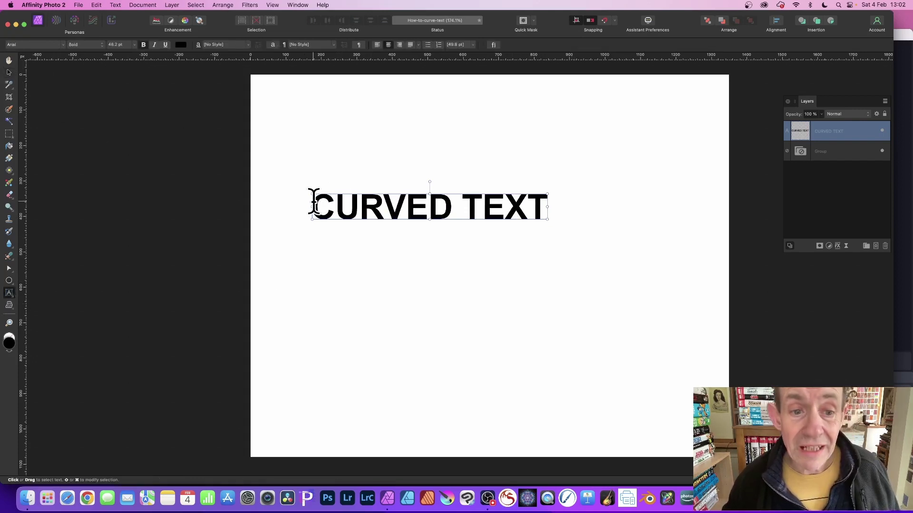
left_click_drag(311, 203, 546, 200)
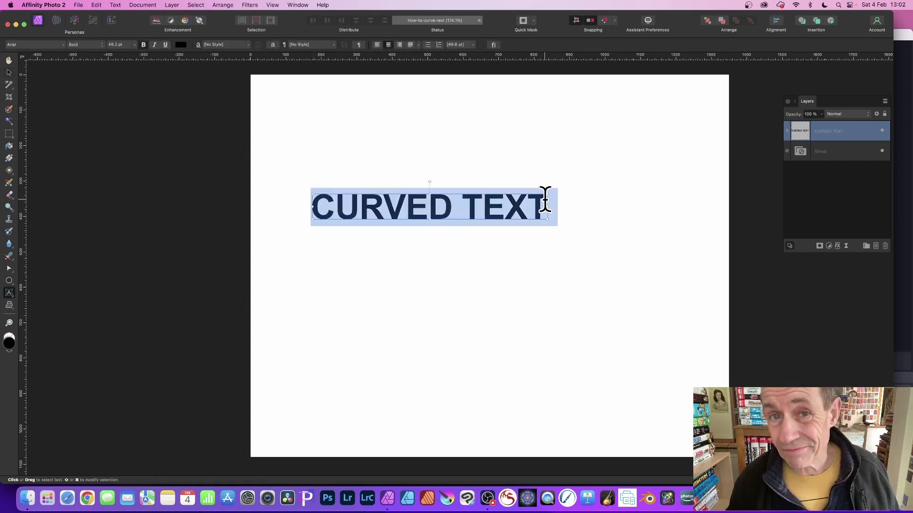
left_click(97, 5)
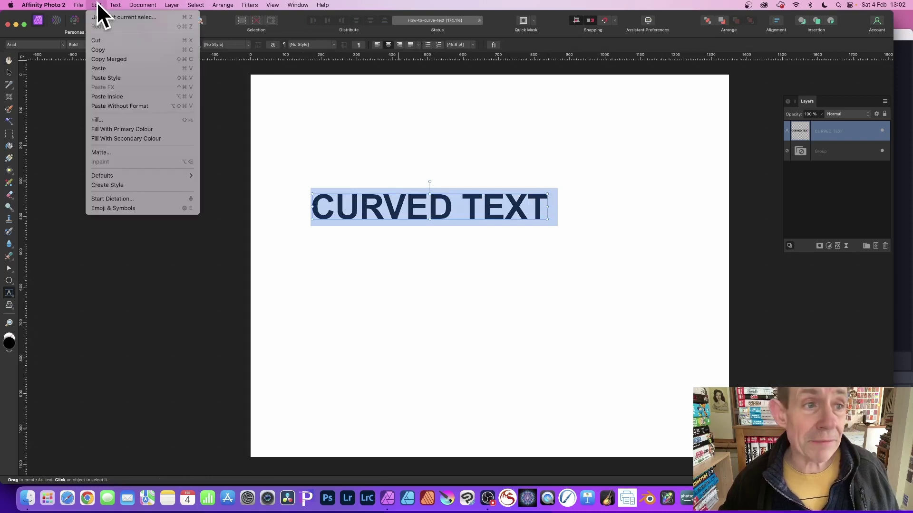
left_click(96, 40)
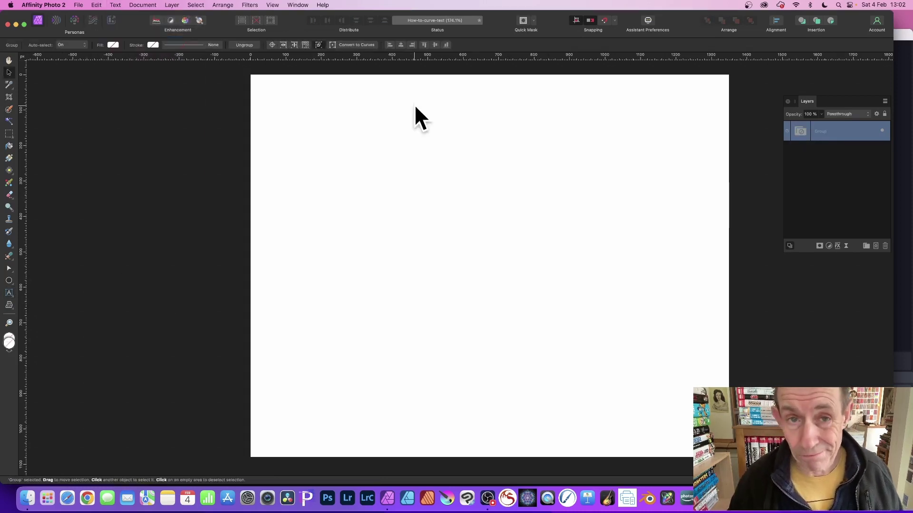
Step: Draw a large circle across the middle of the canvas with the Ellipse Tool
left_click(9, 280)
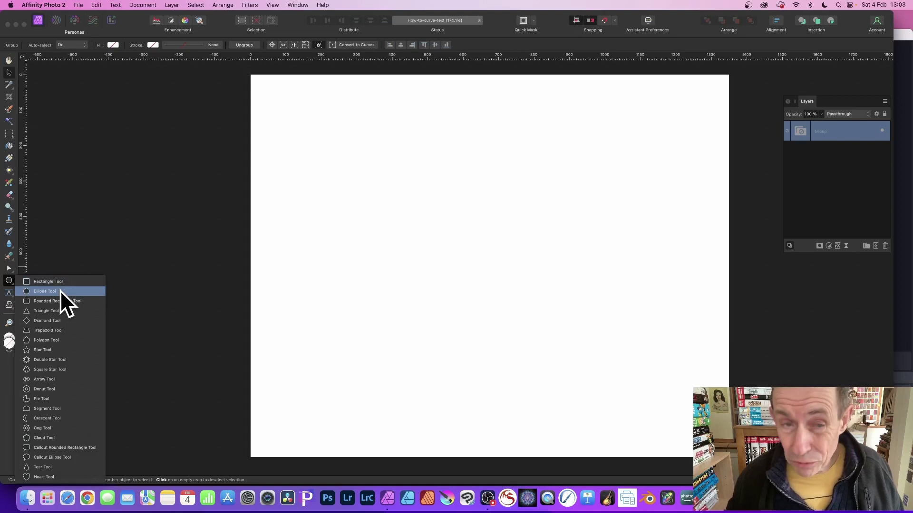
left_click(60, 291)
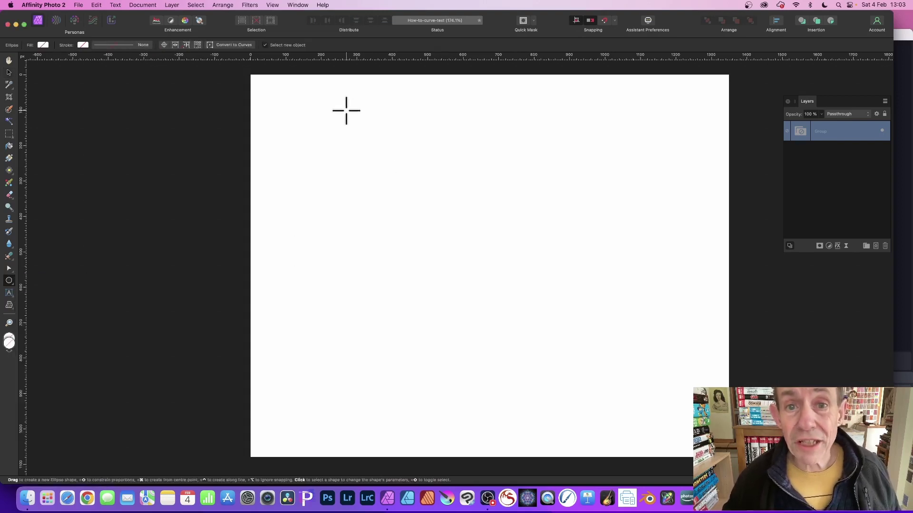
left_click_drag(347, 112, 626, 390)
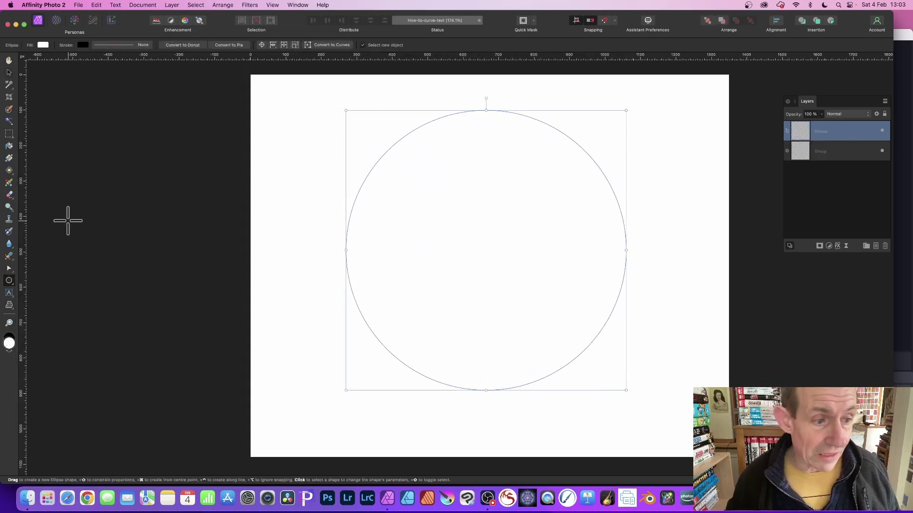
left_click(9, 292)
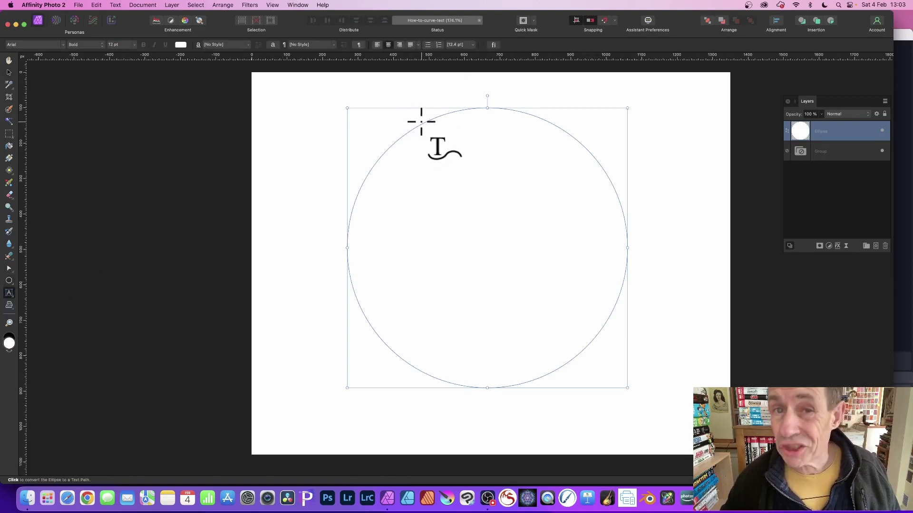
Step: Make the circle a text path starting at its left side (270°) and ending at its right (90°)
left_click(421, 122)
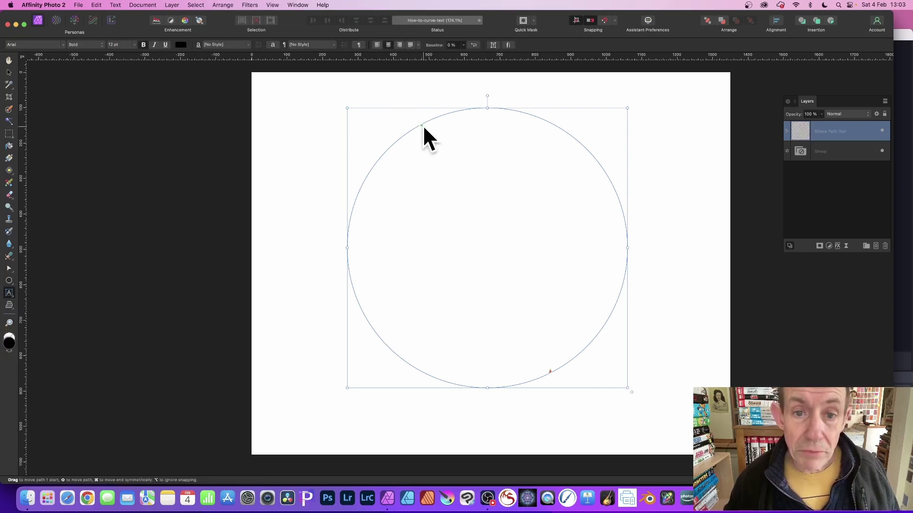
left_click_drag(422, 125, 392, 165)
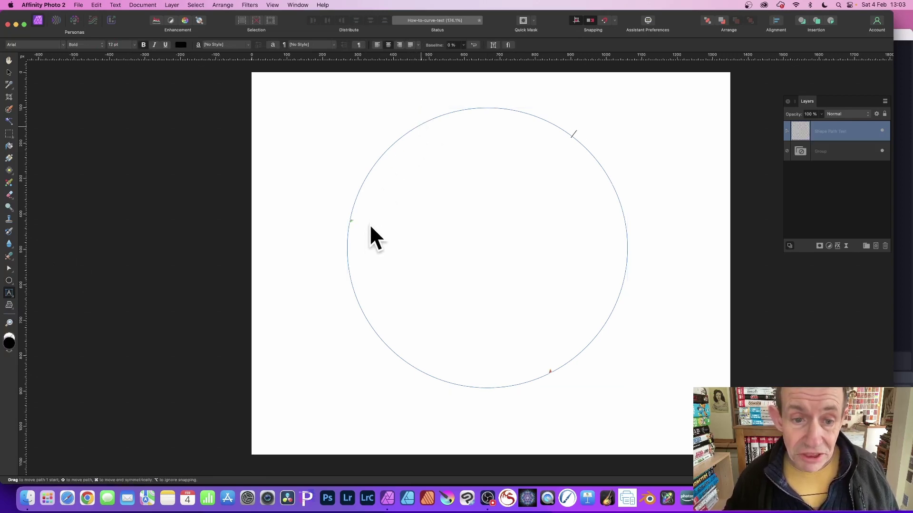
left_click_drag(370, 229, 353, 249)
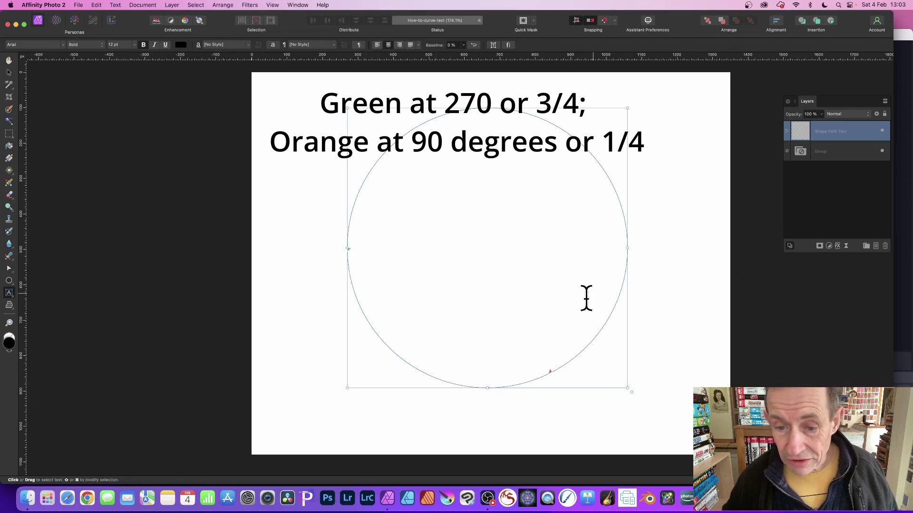
mouse_move(552, 377)
left_mouse_down()
mouse_move(617, 289)
mouse_move(623, 233)
left_mouse_up()
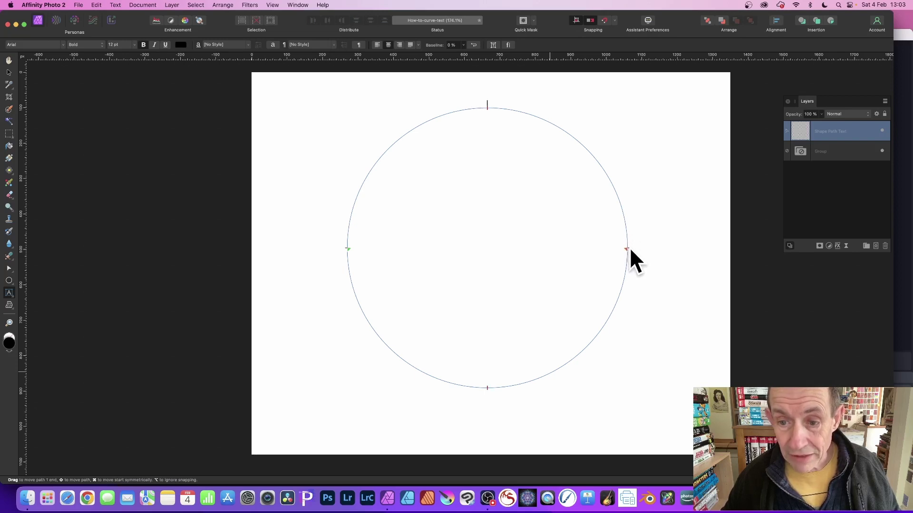
left_click_drag(629, 247, 630, 247)
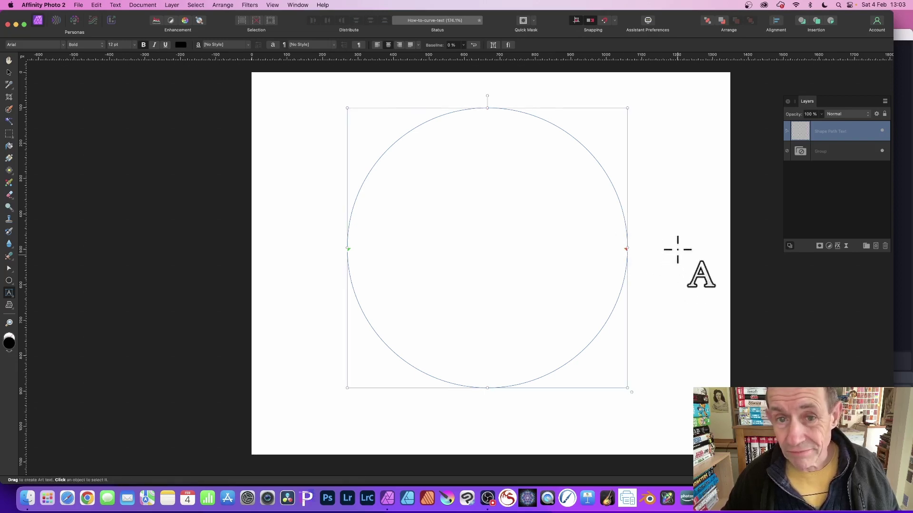
Step: Paste 'CURVED TEXT' onto the circle path and centre-align it over the circle's top
left_click(95, 7)
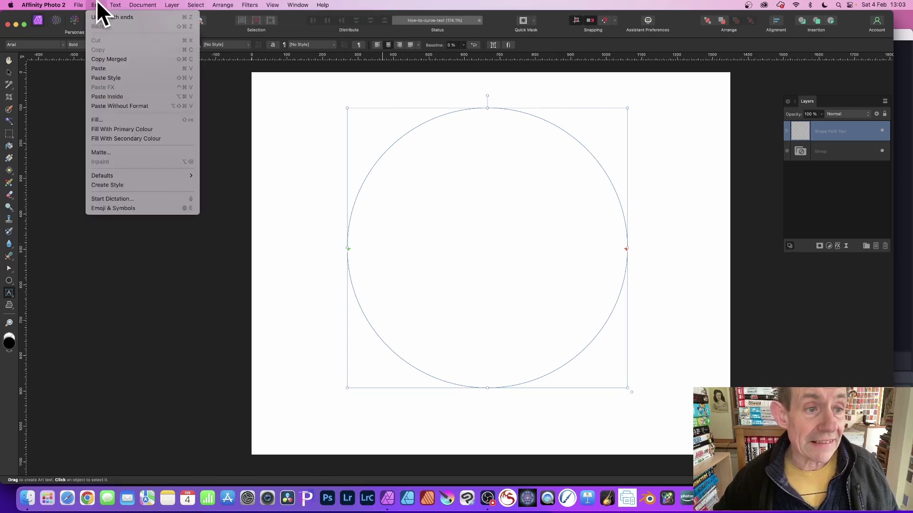
left_click(104, 68)
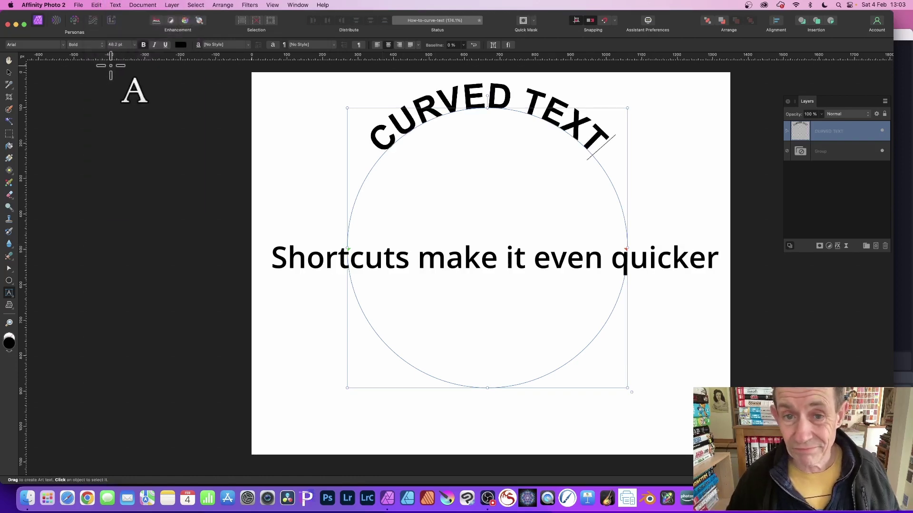
mouse_move(372, 134)
left_mouse_down()
mouse_move(514, 111)
mouse_move(614, 138)
left_mouse_up()
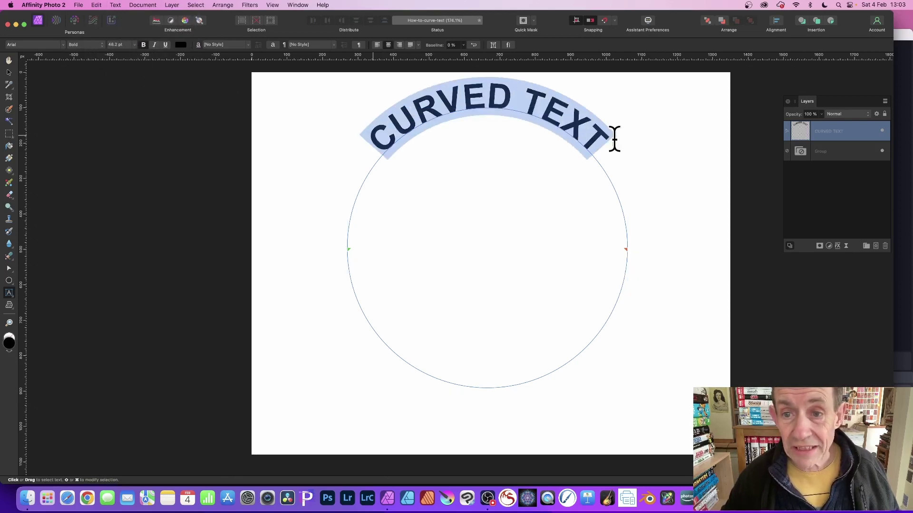
left_click(377, 45)
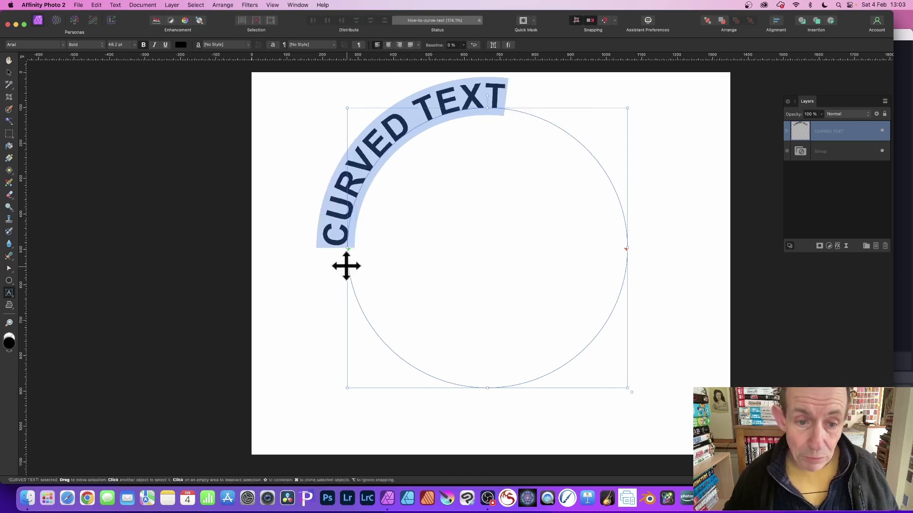
left_click(398, 45)
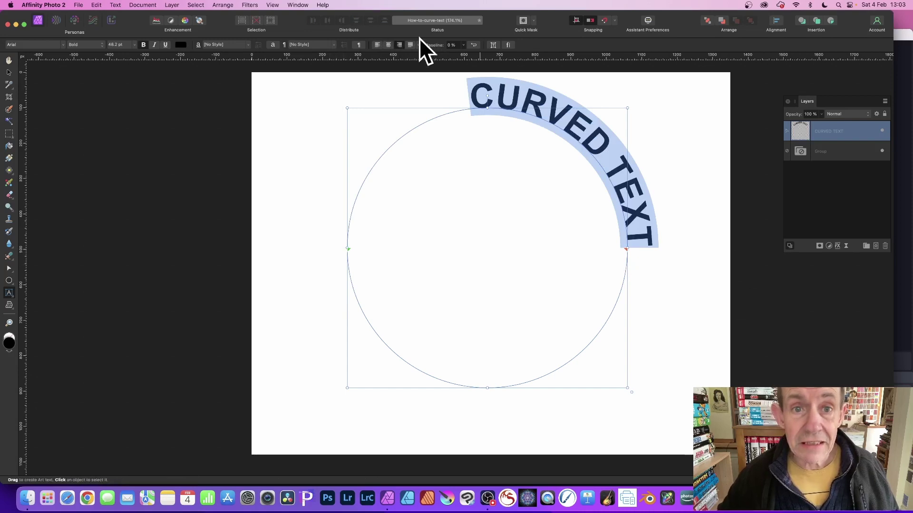
left_click(388, 45)
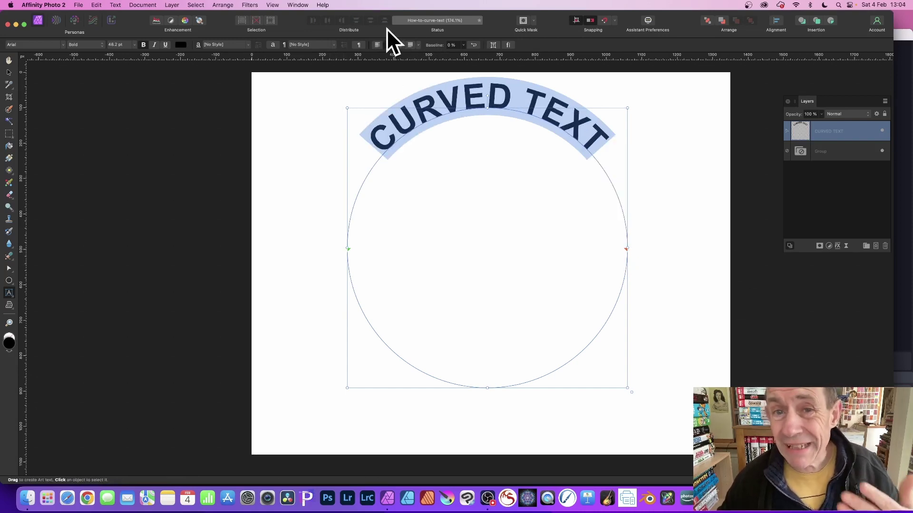
Step: Reverse the text path twice and lower the baseline so letters rest on the circle, then exit editing
left_click(473, 46)
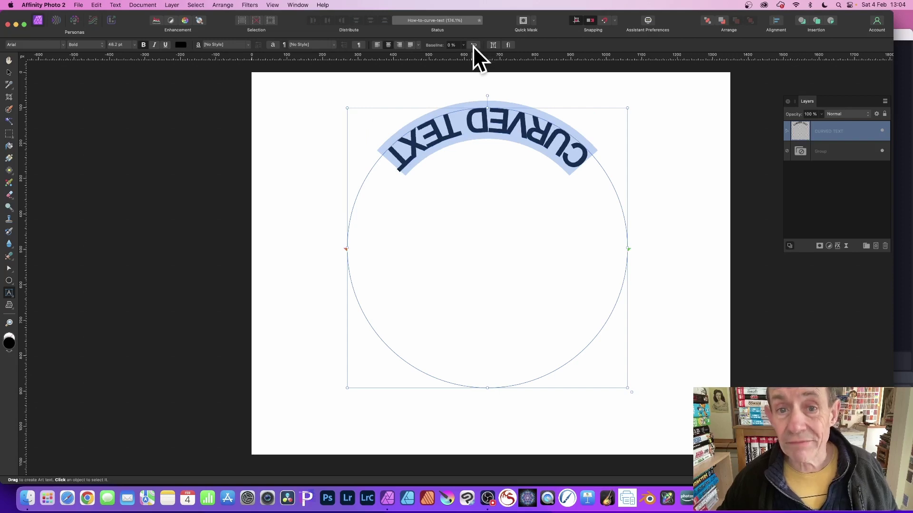
left_click(473, 45)
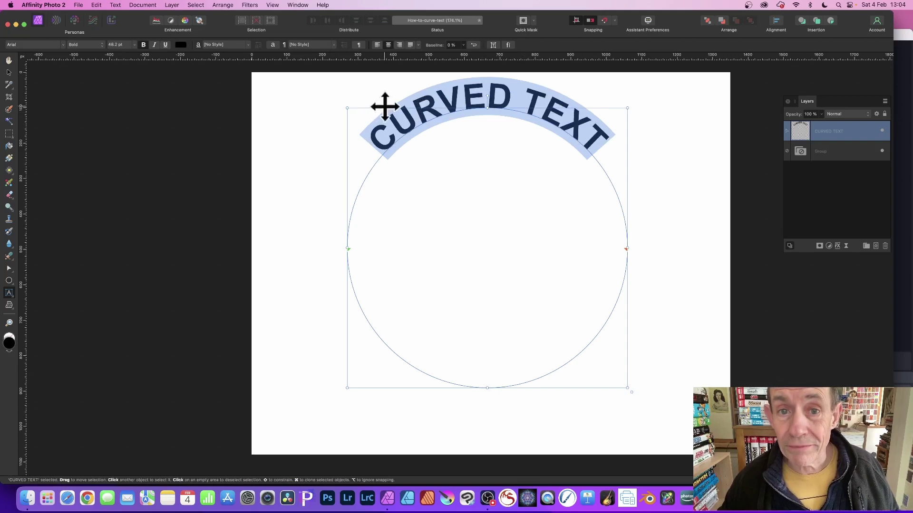
left_click(462, 45)
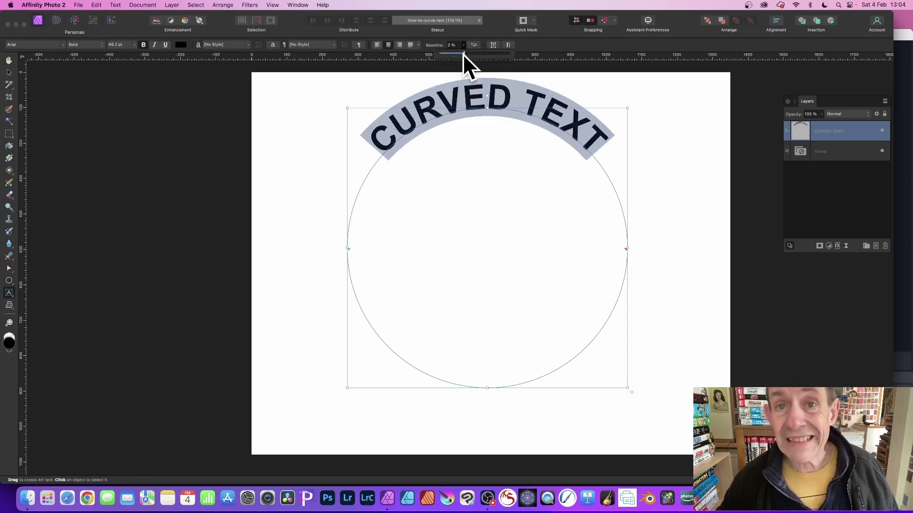
mouse_move(463, 54)
left_mouse_down()
mouse_move(510, 56)
mouse_move(433, 55)
left_mouse_up()
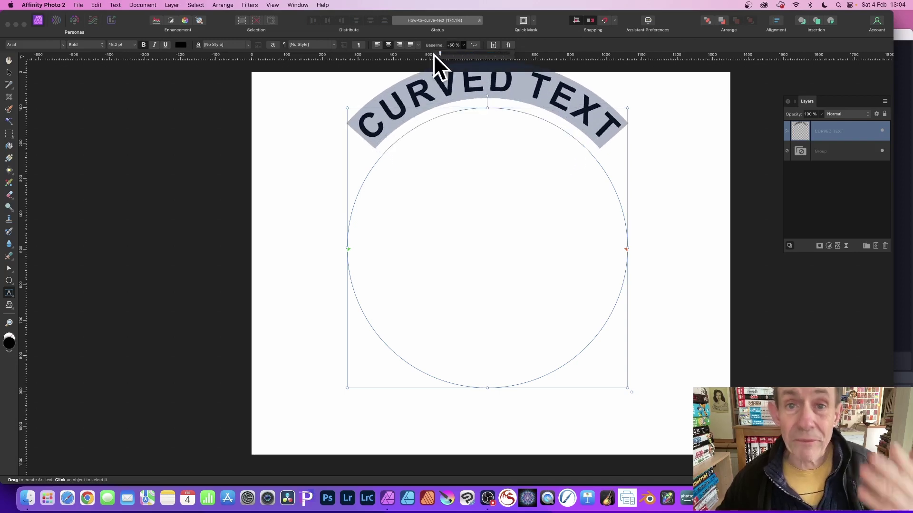
key("Escape")
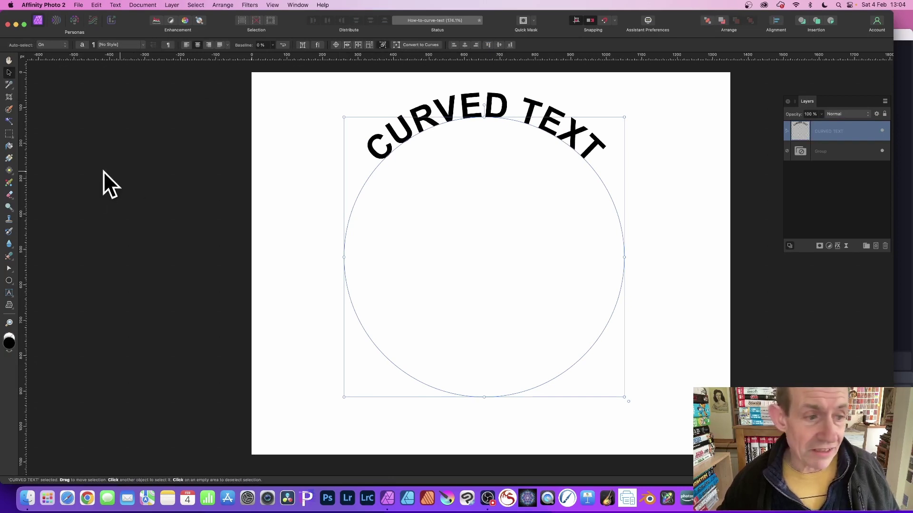
Step: Select all the curved text and fine-tune its tracking with Alt+arrow keys
left_click(9, 292)
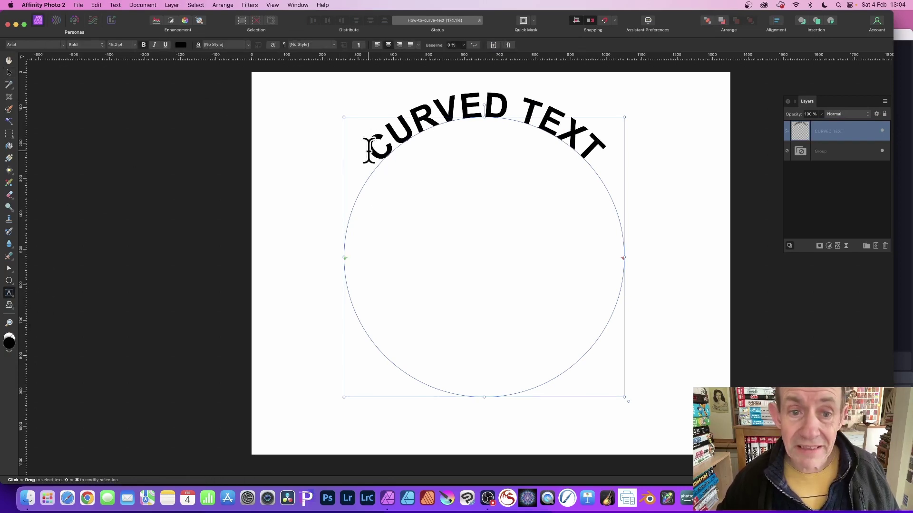
left_click_drag(365, 147, 611, 147)
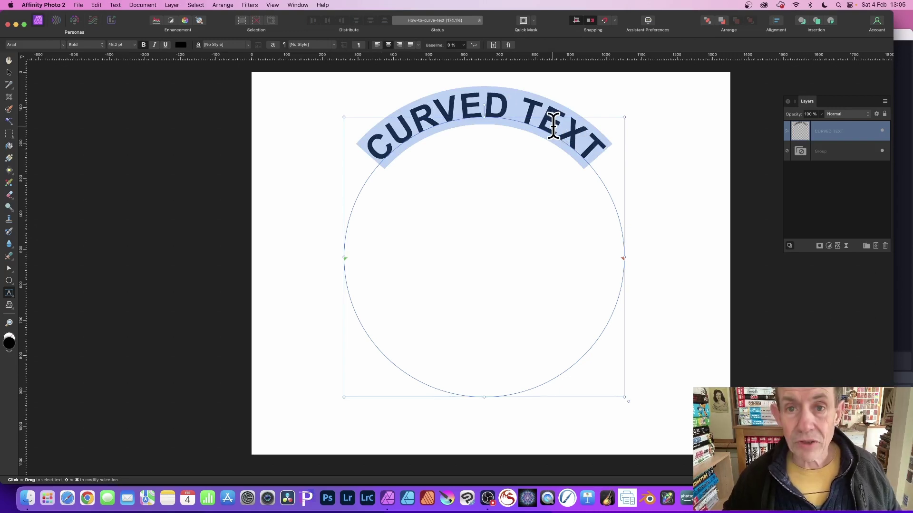
key("alt+Right")
key("alt+Right")
key("alt+Right")
key("alt+Right")
key("alt+Right")
key("alt+Right")
key("alt+Right")
key("alt+Right")
key("alt+Right")
key("alt+Left")
key("alt+Left")
key("alt+Left")
key("alt+Left")
key("alt+Left")
key("alt+Left")
key("alt+Left")
key("alt+Left")
key("alt+Left")
key("alt+Left")
key("alt+Left")
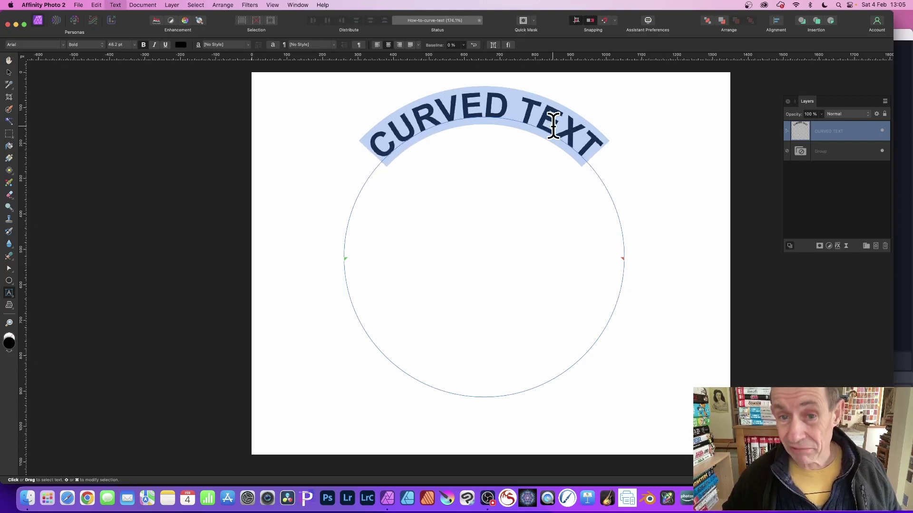
key("alt+Left")
key("alt+Left")
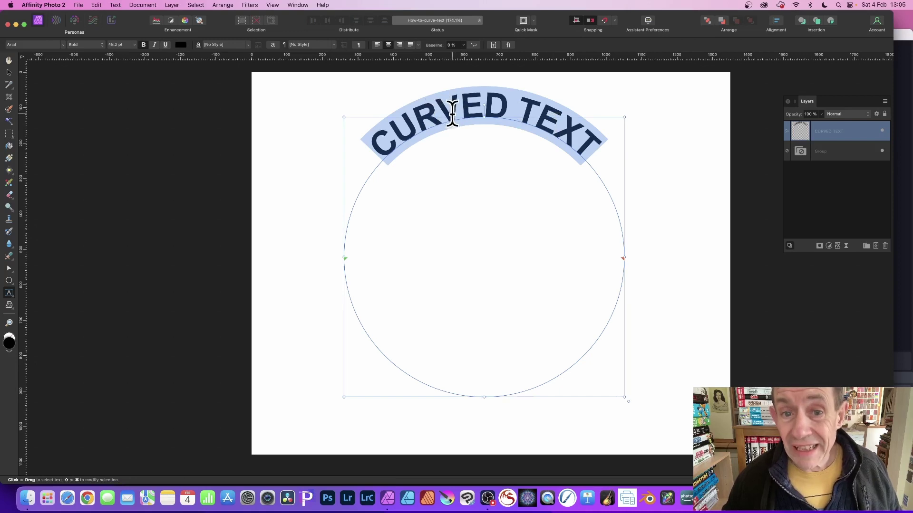
Step: Widen the kerning between V and E, then end text editing
left_click(460, 108)
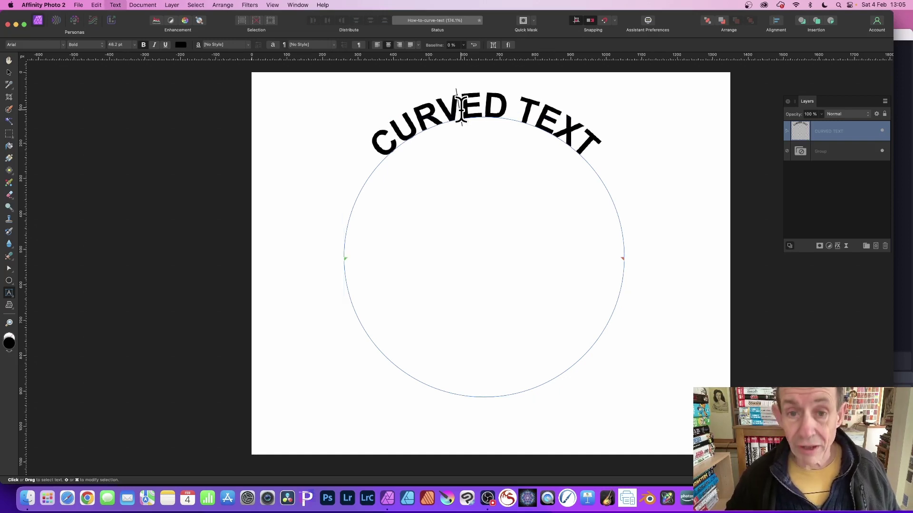
key("alt+Right")
key("alt+Right")
key("alt+Right")
key("alt+Right")
key("Escape")
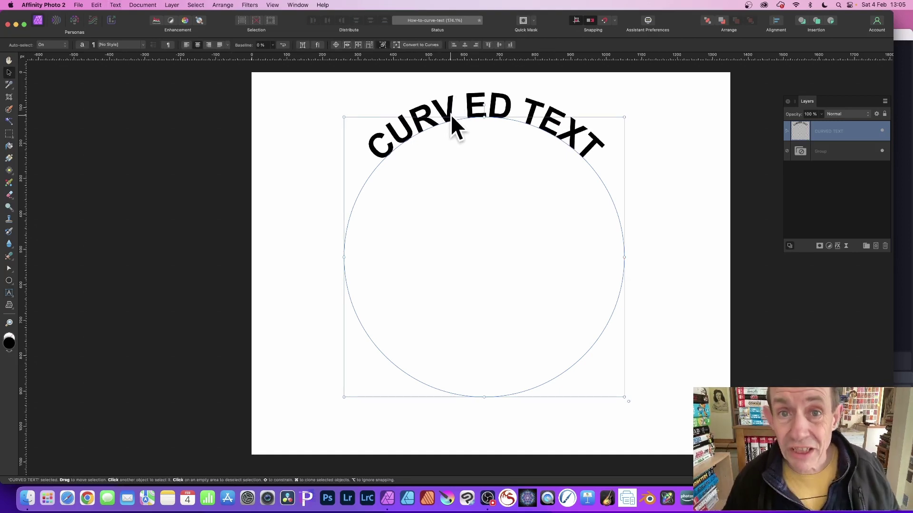
Step: Nudge the text and circle slightly right, then convert the text to curves
left_click_drag(452, 116, 451, 116)
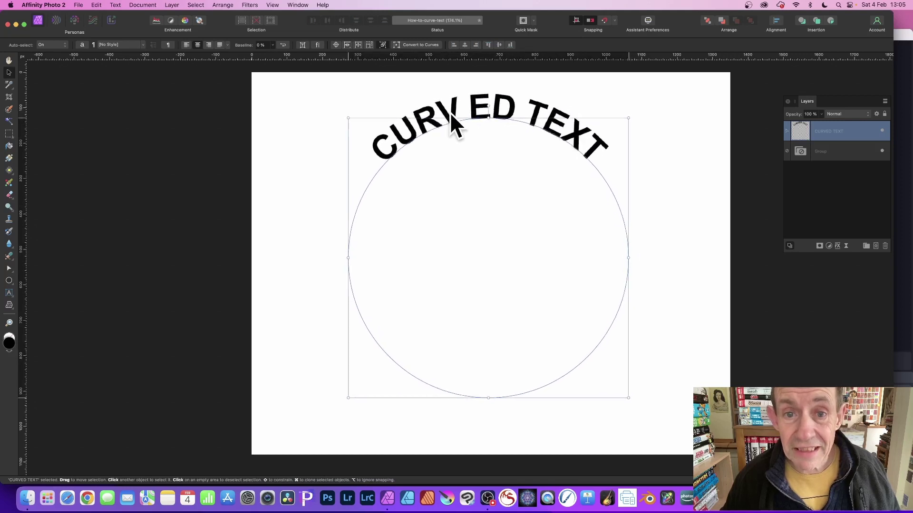
left_click(421, 46)
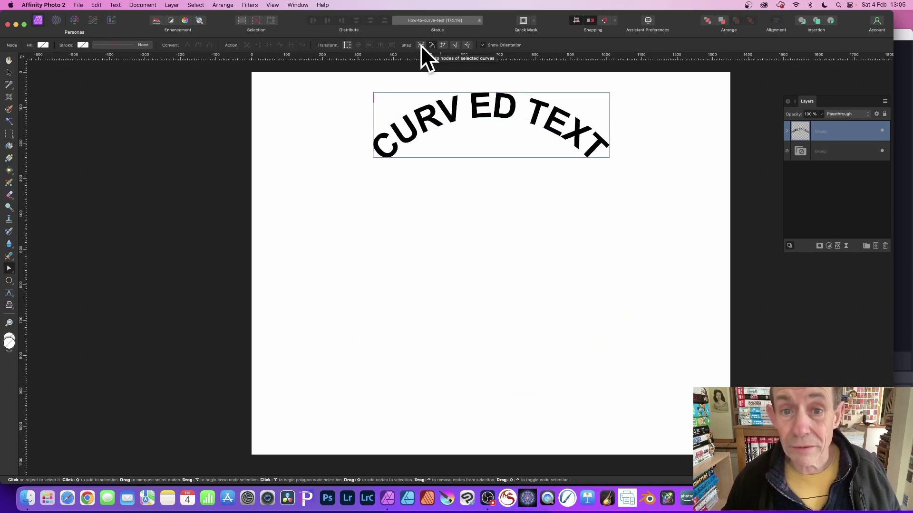
Step: Scale up the lettering group from its bottom-left corner and rotate it about -12°
left_click(8, 72)
left_click_drag(373, 157, 286, 181)
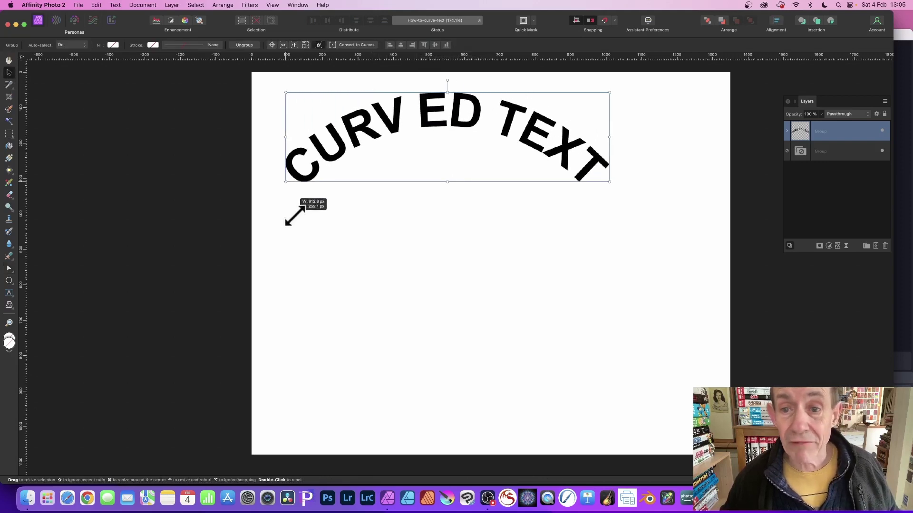
left_click_drag(609, 86, 634, 123)
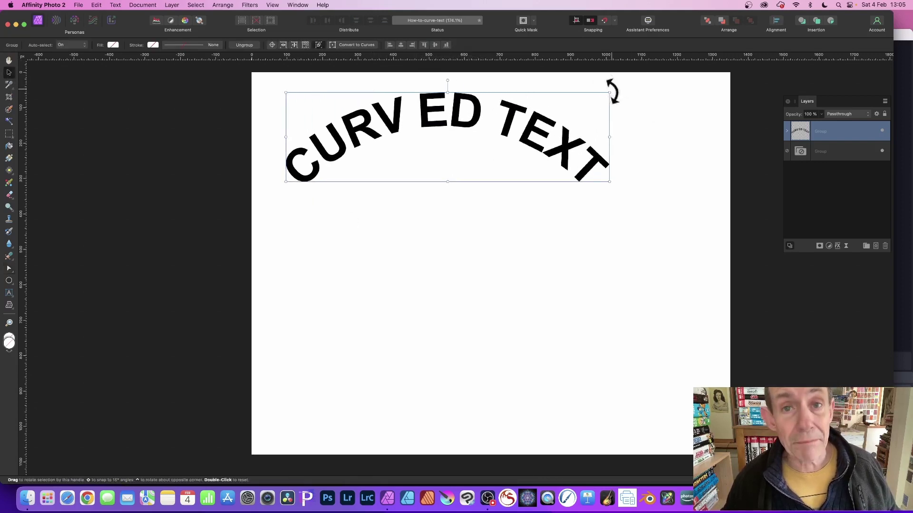